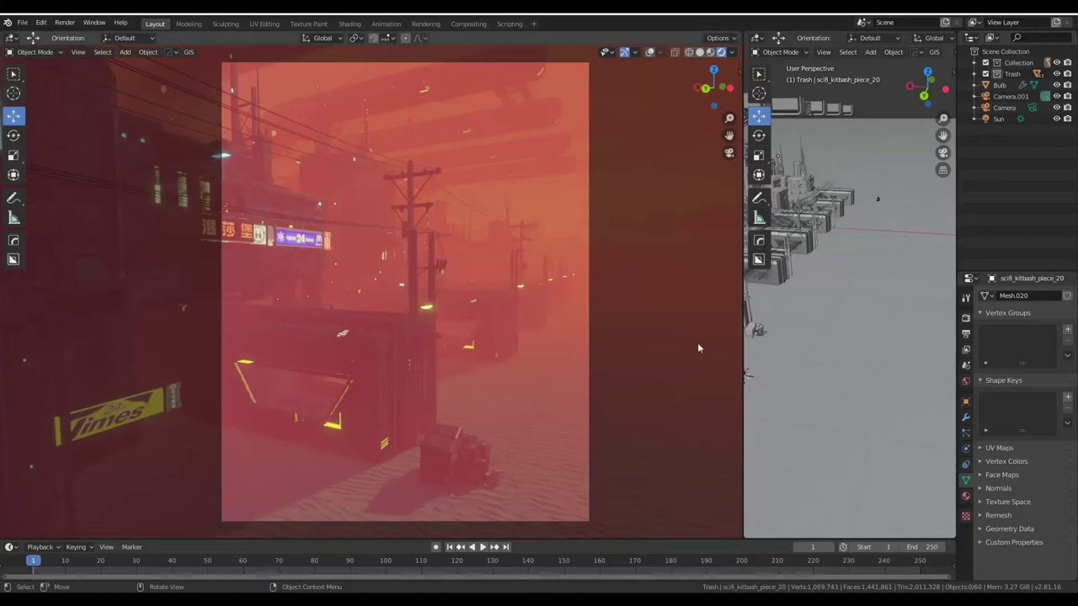
Select the Plane, then orbit the camera past the dumpster, trash bins, people and rippled sand toward the tower
{"action": "left_click", "coordinate": [517, 388]}
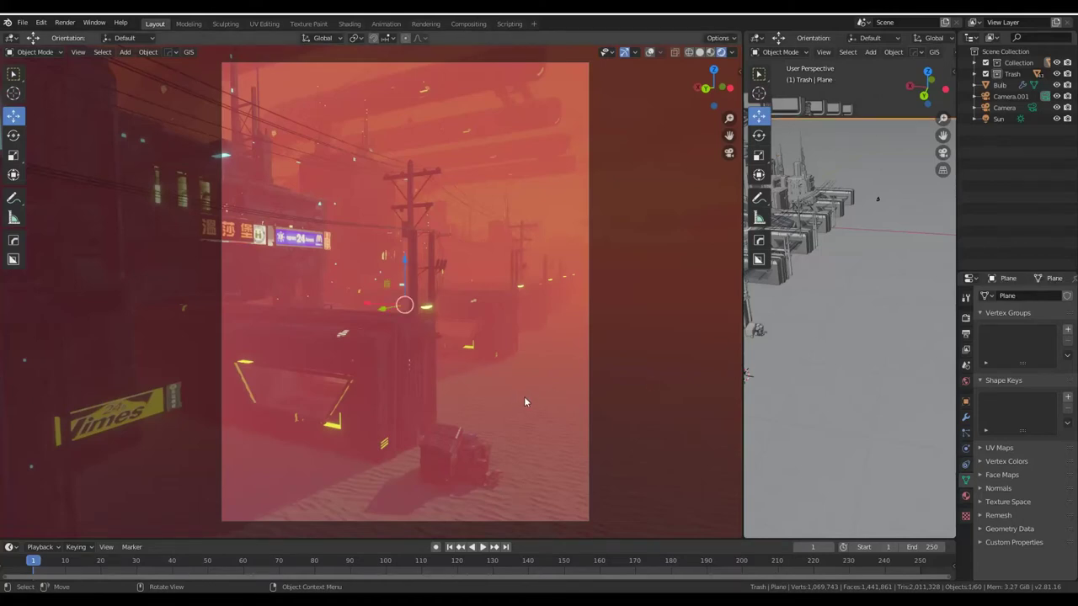
{"action": "mouse_move", "coordinate": [479, 441]}
{"action": "middle_mouse_down"}
{"action": "mouse_move", "coordinate": [495, 430]}
{"action": "mouse_move", "coordinate": [438, 250]}
{"action": "middle_mouse_up"}
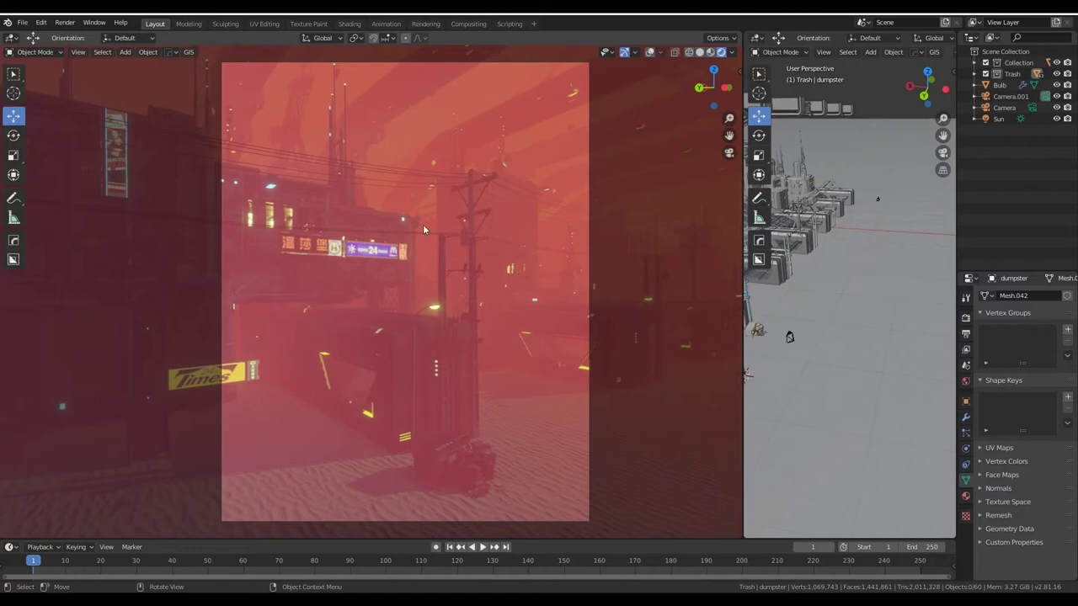
{"action": "mouse_move", "coordinate": [490, 340]}
{"action": "middle_mouse_down"}
{"action": "mouse_move", "coordinate": [437, 320]}
{"action": "mouse_move", "coordinate": [500, 311]}
{"action": "mouse_move", "coordinate": [462, 347]}
{"action": "mouse_move", "coordinate": [462, 328]}
{"action": "mouse_move", "coordinate": [447, 390]}
{"action": "mouse_move", "coordinate": [459, 379]}
{"action": "mouse_move", "coordinate": [448, 347]}
{"action": "middle_mouse_up"}
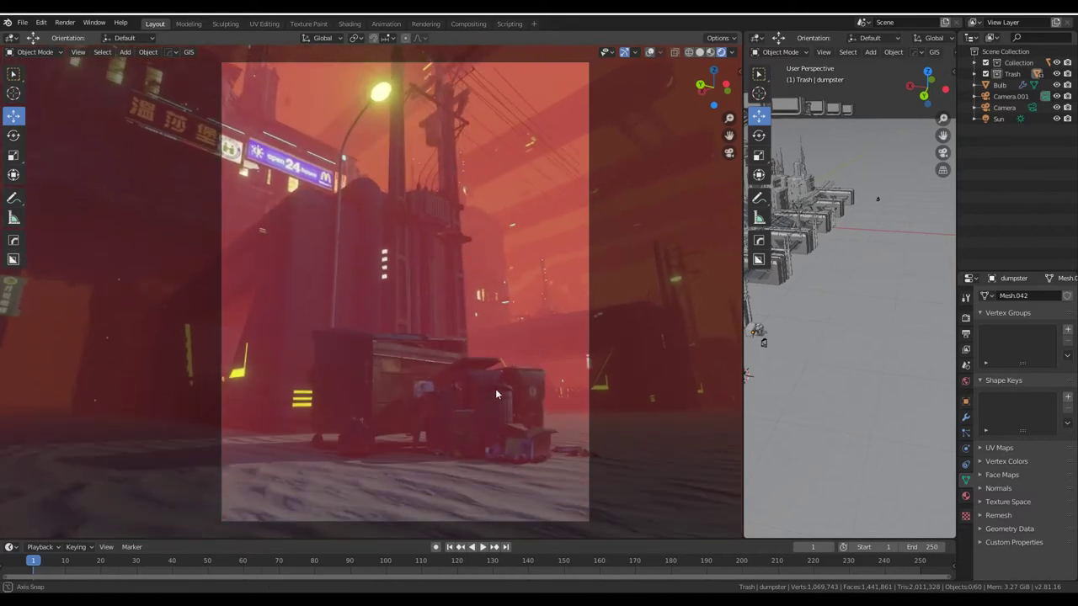
{"action": "middle_click_drag", "start_coordinate": [496, 394], "coordinate": [346, 408]}
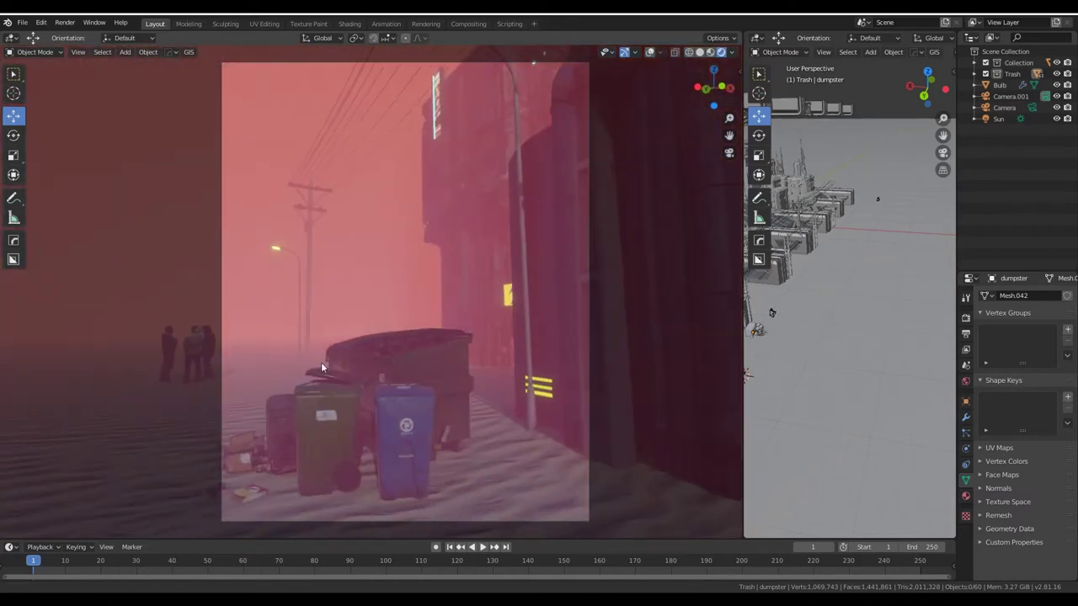
{"action": "mouse_move", "coordinate": [321, 367]}
{"action": "middle_mouse_down"}
{"action": "mouse_move", "coordinate": [381, 363]}
{"action": "mouse_move", "coordinate": [358, 383]}
{"action": "mouse_move", "coordinate": [453, 397]}
{"action": "mouse_move", "coordinate": [694, 396]}
{"action": "mouse_move", "coordinate": [466, 385]}
{"action": "mouse_move", "coordinate": [376, 356]}
{"action": "mouse_move", "coordinate": [390, 389]}
{"action": "mouse_move", "coordinate": [303, 414]}
{"action": "mouse_move", "coordinate": [202, 409]}
{"action": "mouse_move", "coordinate": [147, 391]}
{"action": "middle_mouse_up"}
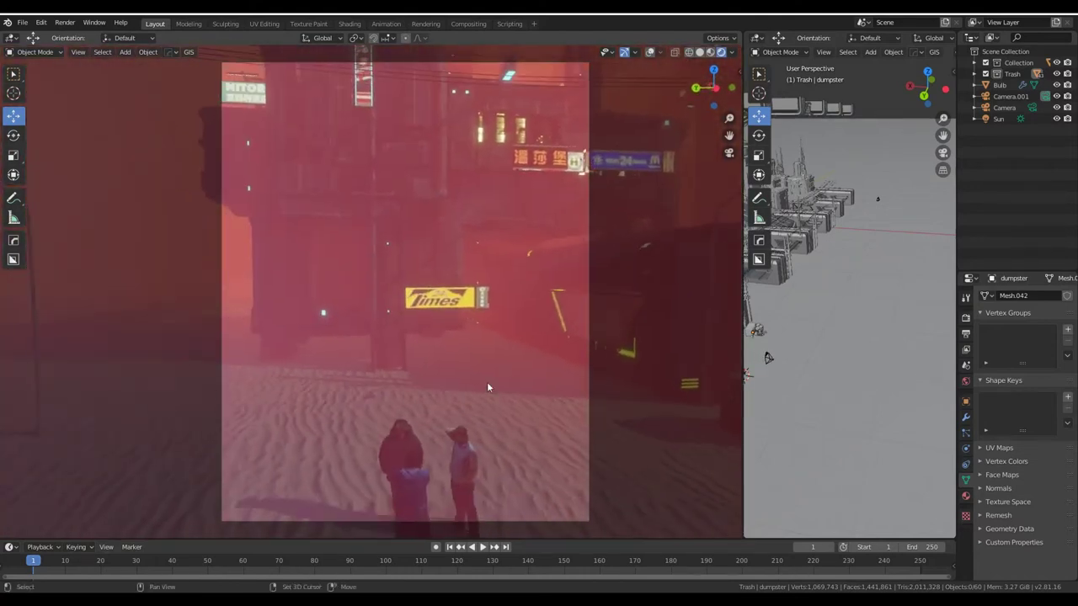
{"action": "mouse_move", "coordinate": [486, 387]}
{"action": "middle_mouse_down", "text": "shift"}
{"action": "mouse_move", "coordinate": [234, 388]}
{"action": "mouse_move", "coordinate": [412, 373]}
{"action": "mouse_move", "coordinate": [476, 351]}
{"action": "middle_mouse_up", "text": "shift"}
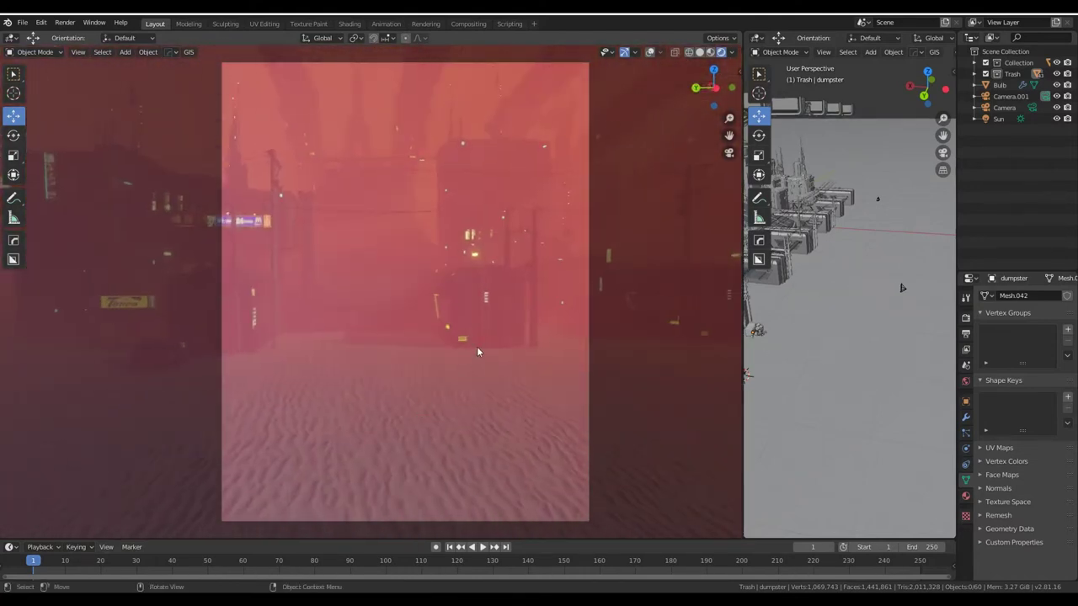
{"action": "middle_click_drag", "start_coordinate": [446, 405], "coordinate": [423, 280], "text": "shift"}
{"action": "mouse_move", "coordinate": [452, 326]}
{"action": "middle_mouse_down"}
{"action": "mouse_move", "coordinate": [438, 315]}
{"action": "mouse_move", "coordinate": [449, 308]}
{"action": "mouse_move", "coordinate": [478, 386]}
{"action": "mouse_move", "coordinate": [461, 387]}
{"action": "middle_mouse_up"}
Zoom in and tilt the camera up at the overhead gantry, closing on the buildings beneath it
{"action": "scroll", "coordinate": [439, 340], "scroll_direction": "up", "scroll_amount": 3}
{"action": "scroll", "coordinate": [461, 343], "scroll_direction": "up", "scroll_amount": 3}
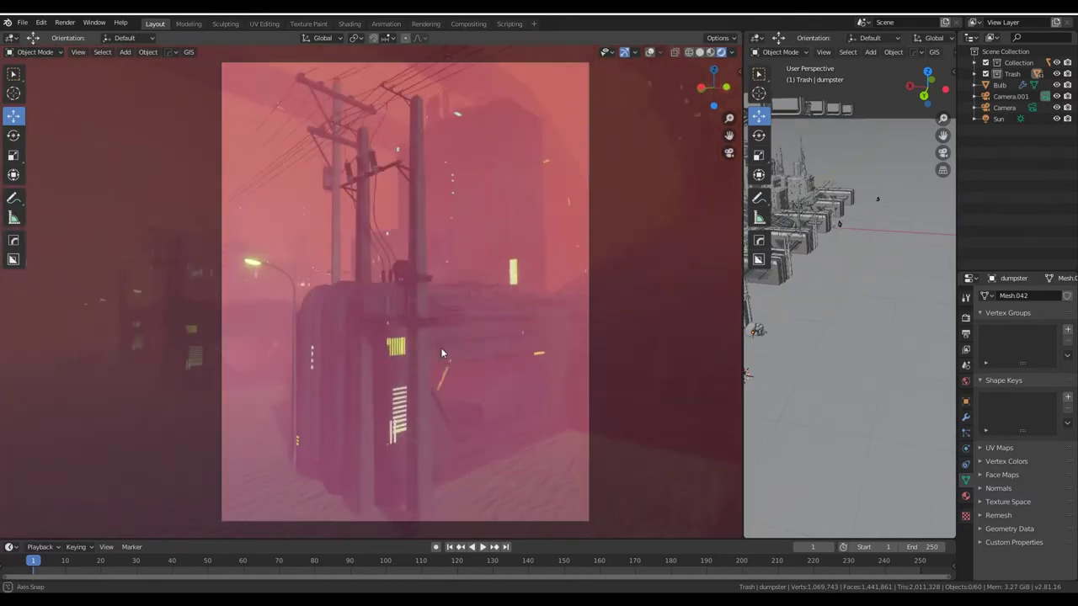
{"action": "scroll", "coordinate": [441, 347], "scroll_direction": "up", "scroll_amount": 2}
{"action": "mouse_move", "coordinate": [451, 365]}
{"action": "middle_mouse_down"}
{"action": "mouse_move", "coordinate": [464, 390]}
{"action": "mouse_move", "coordinate": [420, 503]}
{"action": "mouse_move", "coordinate": [384, 394]}
{"action": "mouse_move", "coordinate": [407, 335]}
{"action": "mouse_move", "coordinate": [452, 347]}
{"action": "mouse_move", "coordinate": [542, 343]}
{"action": "middle_mouse_up"}
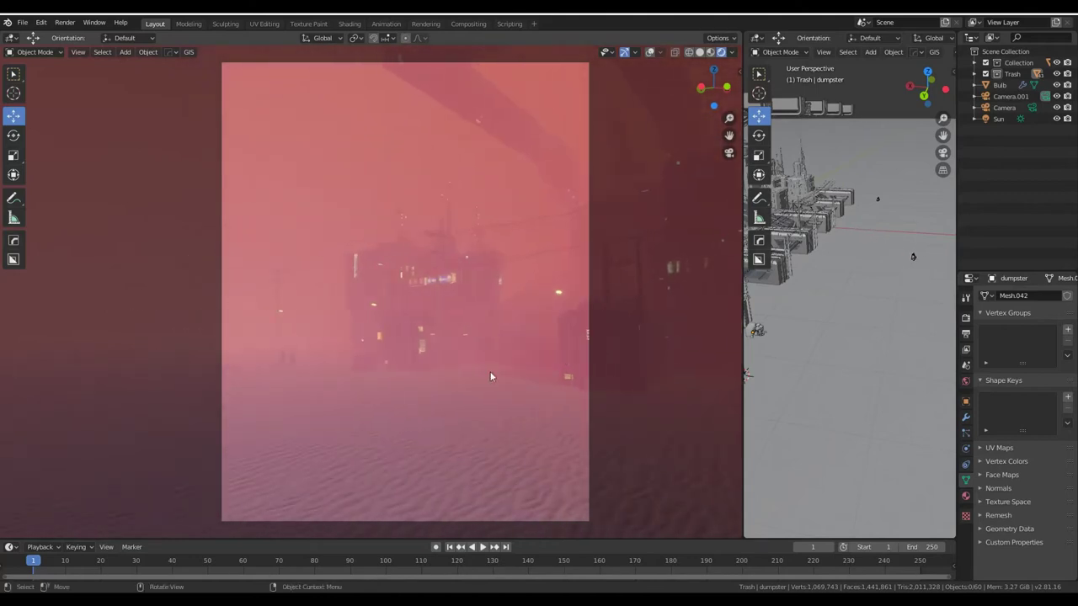
{"action": "mouse_move", "coordinate": [425, 427]}
{"action": "middle_mouse_down"}
{"action": "mouse_move", "coordinate": [443, 368]}
{"action": "mouse_move", "coordinate": [351, 394]}
{"action": "middle_mouse_up"}
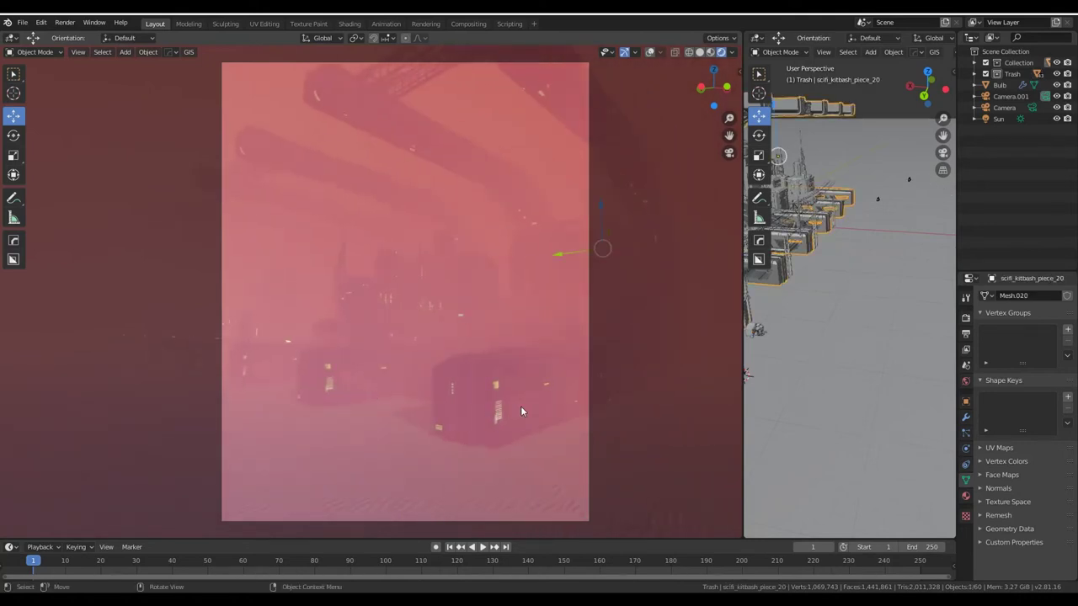
Orbit the camera around the gantry to the street of utility poles, selecting SciFi_Building (1)
{"action": "mouse_move", "coordinate": [520, 408]}
{"action": "middle_mouse_down"}
{"action": "mouse_move", "coordinate": [484, 394]}
{"action": "mouse_move", "coordinate": [458, 413]}
{"action": "mouse_move", "coordinate": [464, 345]}
{"action": "mouse_move", "coordinate": [350, 343]}
{"action": "mouse_move", "coordinate": [411, 315]}
{"action": "mouse_move", "coordinate": [352, 344]}
{"action": "mouse_move", "coordinate": [342, 329]}
{"action": "mouse_move", "coordinate": [378, 345]}
{"action": "middle_mouse_up"}
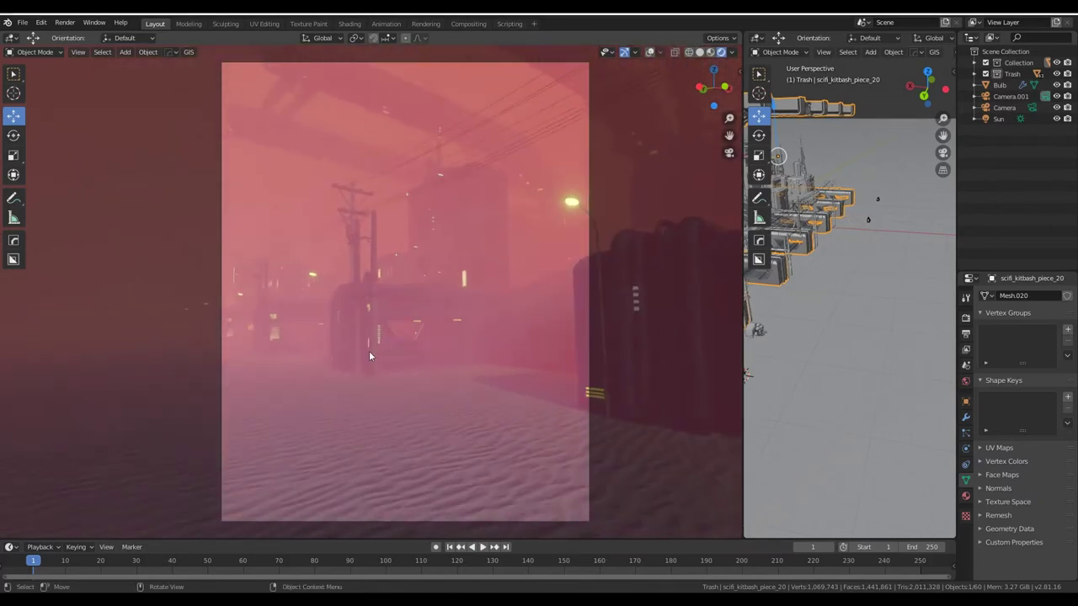
{"action": "mouse_move", "coordinate": [349, 388]}
{"action": "middle_mouse_down"}
{"action": "mouse_move", "coordinate": [350, 362]}
{"action": "mouse_move", "coordinate": [323, 395]}
{"action": "mouse_move", "coordinate": [334, 408]}
{"action": "mouse_move", "coordinate": [342, 367]}
{"action": "mouse_move", "coordinate": [378, 373]}
{"action": "middle_mouse_up"}
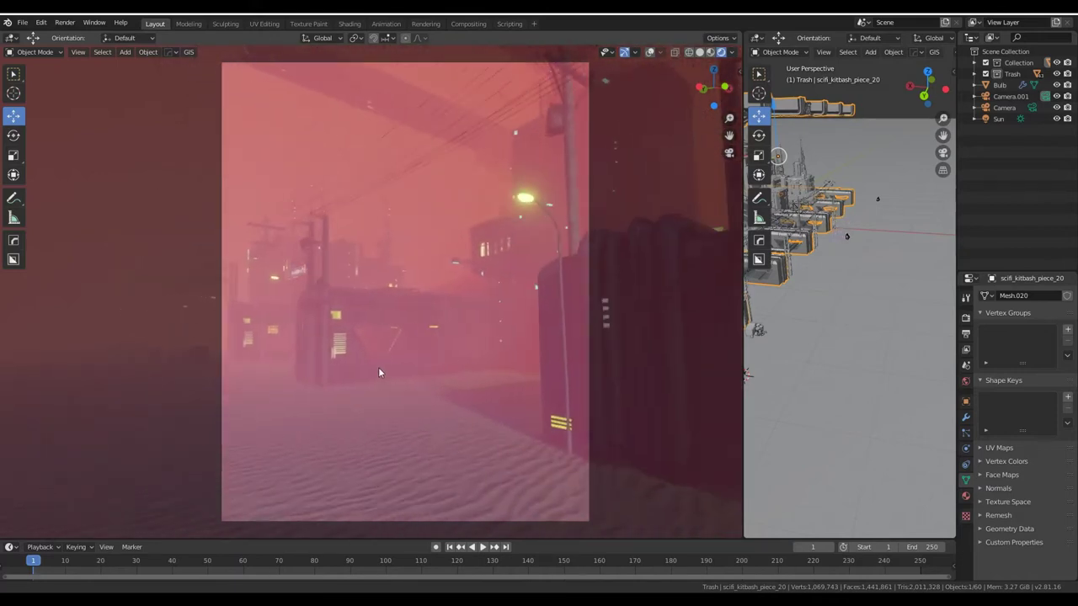
{"action": "left_click", "coordinate": [513, 264]}
{"action": "mouse_move", "coordinate": [513, 264]}
{"action": "middle_mouse_down"}
{"action": "mouse_move", "coordinate": [447, 399]}
{"action": "mouse_move", "coordinate": [493, 378]}
{"action": "mouse_move", "coordinate": [423, 382]}
{"action": "mouse_move", "coordinate": [426, 363]}
{"action": "mouse_move", "coordinate": [426, 378]}
{"action": "mouse_move", "coordinate": [368, 337]}
{"action": "mouse_move", "coordinate": [443, 337]}
{"action": "mouse_move", "coordinate": [446, 356]}
{"action": "mouse_move", "coordinate": [294, 421]}
{"action": "mouse_move", "coordinate": [213, 420]}
{"action": "middle_mouse_up"}
{"action": "scroll", "coordinate": [425, 359], "scroll_direction": "up", "scroll_amount": 2}
{"action": "scroll", "coordinate": [425, 358], "scroll_direction": "up", "scroll_amount": 2}
{"action": "scroll", "coordinate": [425, 359], "scroll_direction": "down", "scroll_amount": 3}
{"action": "scroll", "coordinate": [424, 358], "scroll_direction": "down", "scroll_amount": 1}
Swing the camera around the crane tower, selecting scifi_kitbash_26, then tilt steeply up at the tower
{"action": "mouse_move", "coordinate": [494, 342]}
{"action": "middle_mouse_down"}
{"action": "mouse_move", "coordinate": [507, 286]}
{"action": "mouse_move", "coordinate": [409, 421]}
{"action": "mouse_move", "coordinate": [407, 411]}
{"action": "middle_mouse_up"}
{"action": "left_click", "coordinate": [407, 412]}
{"action": "mouse_move", "coordinate": [424, 326]}
{"action": "middle_mouse_down"}
{"action": "mouse_move", "coordinate": [503, 353]}
{"action": "mouse_move", "coordinate": [434, 335]}
{"action": "mouse_move", "coordinate": [373, 339]}
{"action": "mouse_move", "coordinate": [390, 342]}
{"action": "mouse_move", "coordinate": [401, 390]}
{"action": "mouse_move", "coordinate": [412, 385]}
{"action": "mouse_move", "coordinate": [389, 423]}
{"action": "mouse_move", "coordinate": [348, 421]}
{"action": "mouse_move", "coordinate": [343, 408]}
{"action": "mouse_move", "coordinate": [419, 413]}
{"action": "mouse_move", "coordinate": [415, 394]}
{"action": "mouse_move", "coordinate": [442, 353]}
{"action": "mouse_move", "coordinate": [500, 396]}
{"action": "mouse_move", "coordinate": [474, 303]}
{"action": "mouse_move", "coordinate": [378, 315]}
{"action": "mouse_move", "coordinate": [354, 356]}
{"action": "middle_mouse_up"}
{"action": "left_click", "coordinate": [455, 368]}
{"action": "mouse_move", "coordinate": [455, 369]}
{"action": "middle_mouse_down"}
{"action": "mouse_move", "coordinate": [470, 431]}
{"action": "mouse_move", "coordinate": [523, 457]}
{"action": "mouse_move", "coordinate": [654, 421]}
{"action": "mouse_move", "coordinate": [698, 331]}
{"action": "mouse_move", "coordinate": [560, 378]}
{"action": "mouse_move", "coordinate": [574, 491]}
{"action": "mouse_move", "coordinate": [425, 414]}
{"action": "mouse_move", "coordinate": [421, 435]}
{"action": "mouse_move", "coordinate": [432, 341]}
{"action": "mouse_move", "coordinate": [449, 322]}
{"action": "mouse_move", "coordinate": [362, 397]}
{"action": "mouse_move", "coordinate": [525, 388]}
{"action": "middle_mouse_up"}
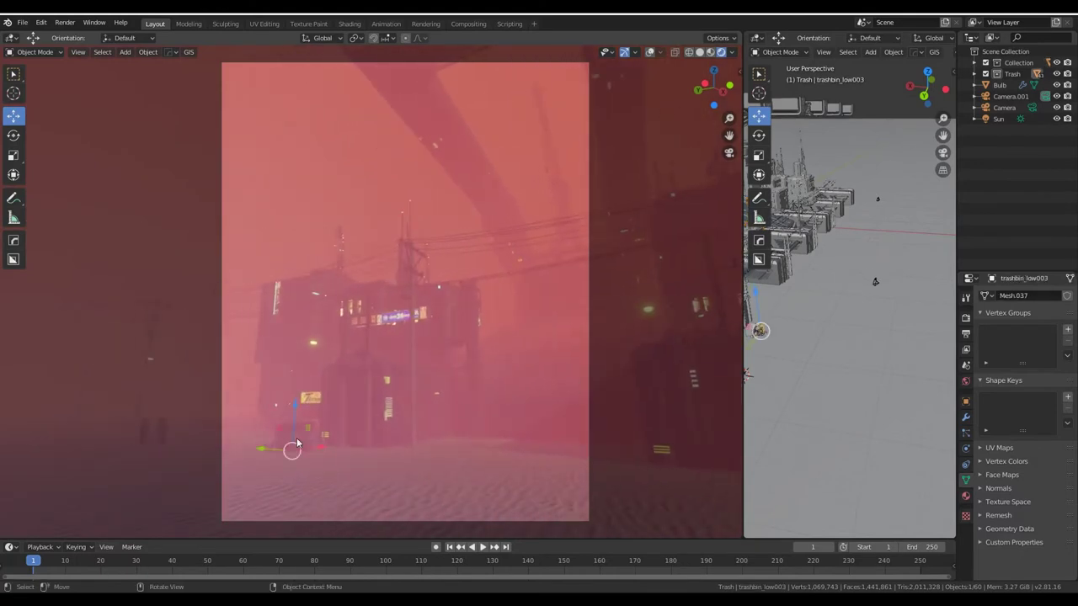
Turn the camera toward the overhead beams and Times sign, lowering the dumpster and selecting the worn trash can
{"action": "mouse_move", "coordinate": [327, 452]}
{"action": "middle_mouse_down"}
{"action": "mouse_move", "coordinate": [433, 448]}
{"action": "mouse_move", "coordinate": [395, 435]}
{"action": "mouse_move", "coordinate": [431, 431]}
{"action": "mouse_move", "coordinate": [469, 447]}
{"action": "mouse_move", "coordinate": [383, 444]}
{"action": "mouse_move", "coordinate": [485, 440]}
{"action": "mouse_move", "coordinate": [468, 345]}
{"action": "mouse_move", "coordinate": [443, 341]}
{"action": "mouse_move", "coordinate": [381, 462]}
{"action": "mouse_move", "coordinate": [414, 433]}
{"action": "mouse_move", "coordinate": [487, 432]}
{"action": "mouse_move", "coordinate": [467, 284]}
{"action": "middle_mouse_up"}
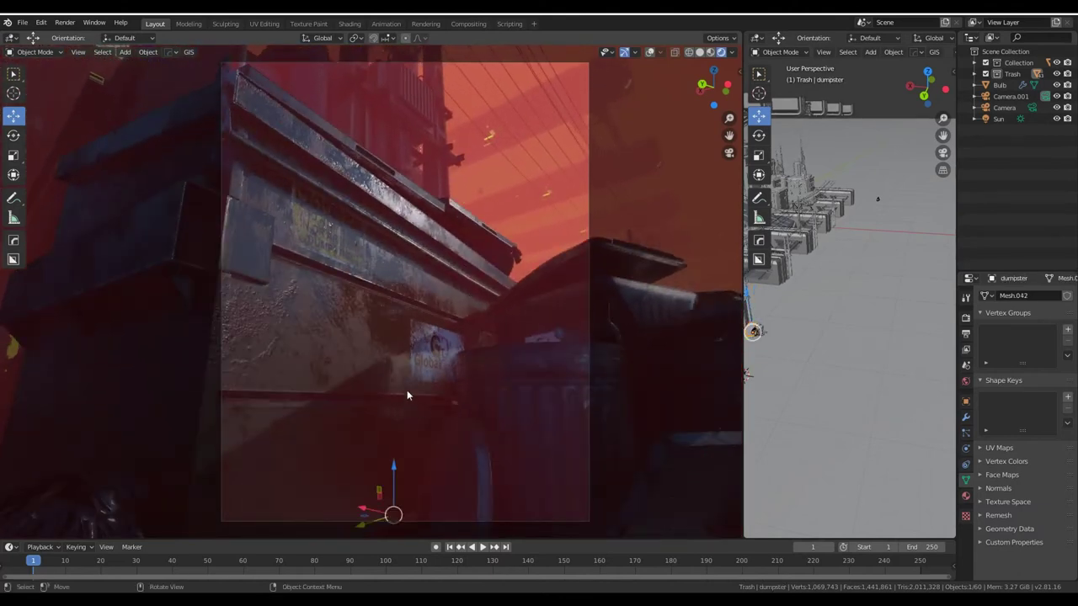
{"action": "scroll", "coordinate": [407, 393], "scroll_direction": "down", "scroll_amount": 3}
{"action": "middle_click_drag", "start_coordinate": [406, 393], "coordinate": [430, 419]}
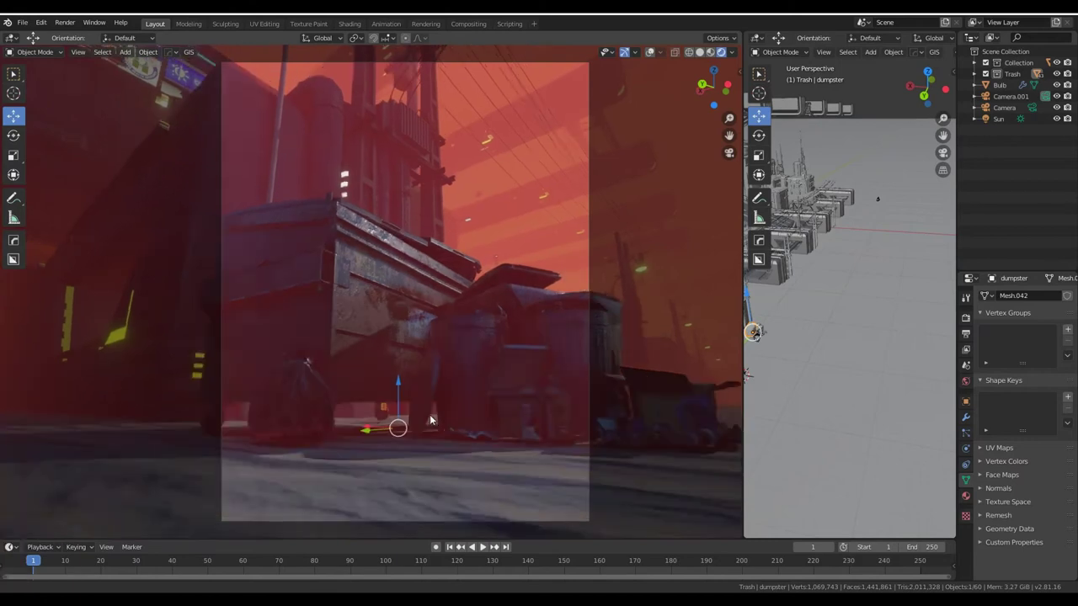
{"action": "left_click", "coordinate": [491, 396]}
{"action": "scroll", "coordinate": [472, 421], "scroll_direction": "up", "scroll_amount": 5}
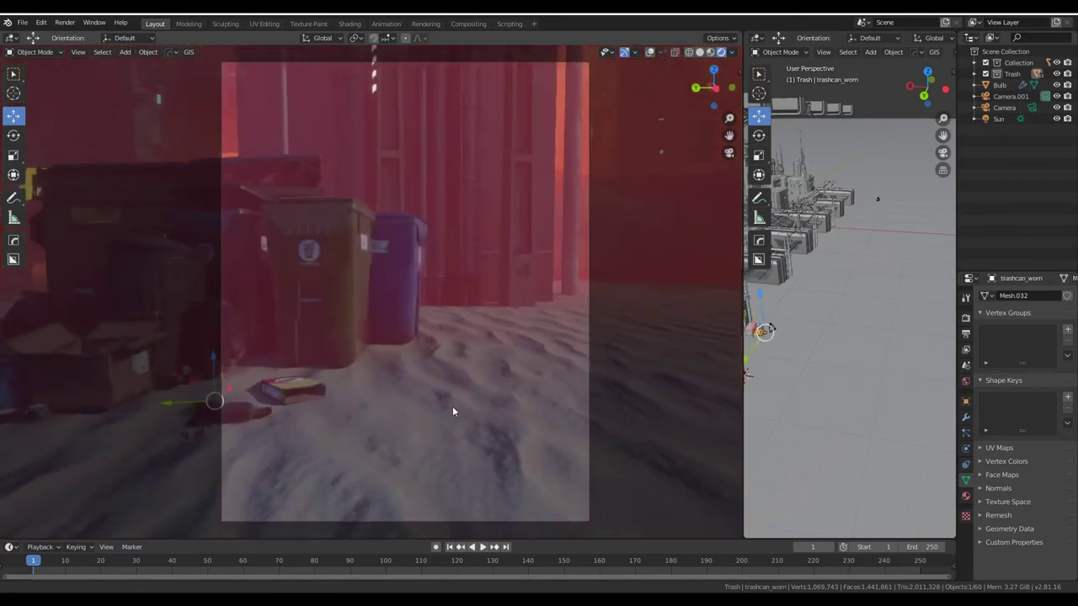
{"action": "scroll", "coordinate": [452, 406], "scroll_direction": "down", "scroll_amount": 4}
{"action": "scroll", "coordinate": [450, 420], "scroll_direction": "down", "scroll_amount": 3}
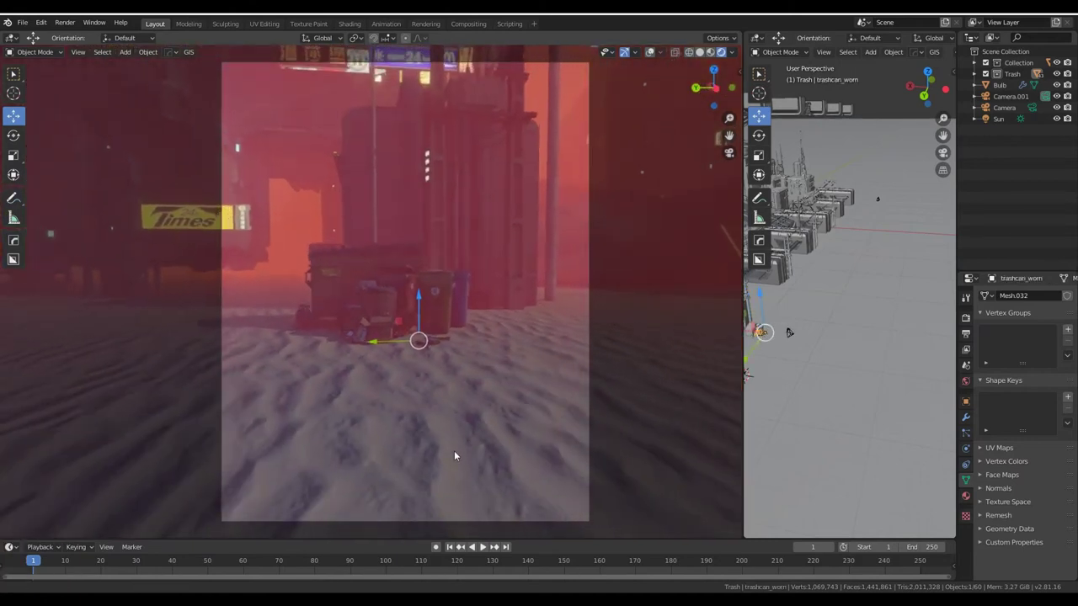
{"action": "scroll", "coordinate": [451, 472], "scroll_direction": "down", "scroll_amount": 2}
Select one of the people figures and orbit and zoom the camera onto the group
{"action": "mouse_move", "coordinate": [446, 510]}
{"action": "middle_mouse_down"}
{"action": "mouse_move", "coordinate": [308, 423]}
{"action": "mouse_move", "coordinate": [381, 428]}
{"action": "middle_mouse_up"}
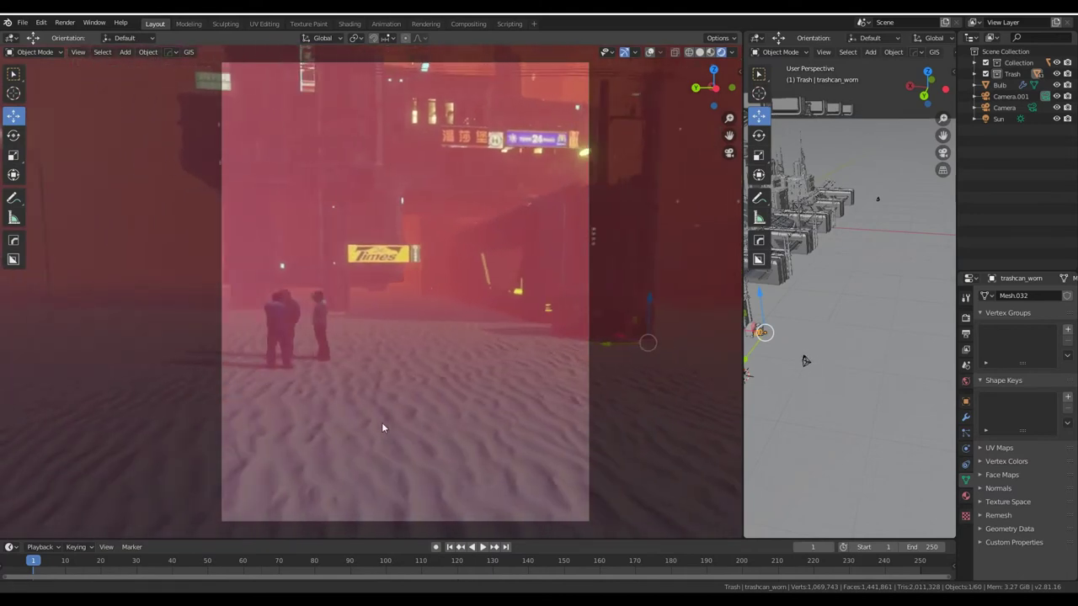
{"action": "left_click", "coordinate": [325, 313]}
{"action": "mouse_move", "coordinate": [315, 437]}
{"action": "middle_mouse_down"}
{"action": "mouse_move", "coordinate": [397, 439]}
{"action": "mouse_move", "coordinate": [421, 433]}
{"action": "mouse_move", "coordinate": [424, 419]}
{"action": "mouse_move", "coordinate": [470, 474]}
{"action": "mouse_move", "coordinate": [441, 466]}
{"action": "mouse_move", "coordinate": [449, 455]}
{"action": "mouse_move", "coordinate": [426, 442]}
{"action": "mouse_move", "coordinate": [410, 463]}
{"action": "mouse_move", "coordinate": [436, 470]}
{"action": "mouse_move", "coordinate": [217, 463]}
{"action": "mouse_move", "coordinate": [371, 489]}
{"action": "mouse_move", "coordinate": [414, 484]}
{"action": "mouse_move", "coordinate": [418, 470]}
{"action": "mouse_move", "coordinate": [405, 461]}
{"action": "middle_mouse_up"}
{"action": "scroll", "coordinate": [394, 405], "scroll_direction": "up", "scroll_amount": 3}
{"action": "scroll", "coordinate": [440, 465], "scroll_direction": "up", "scroll_amount": 2}
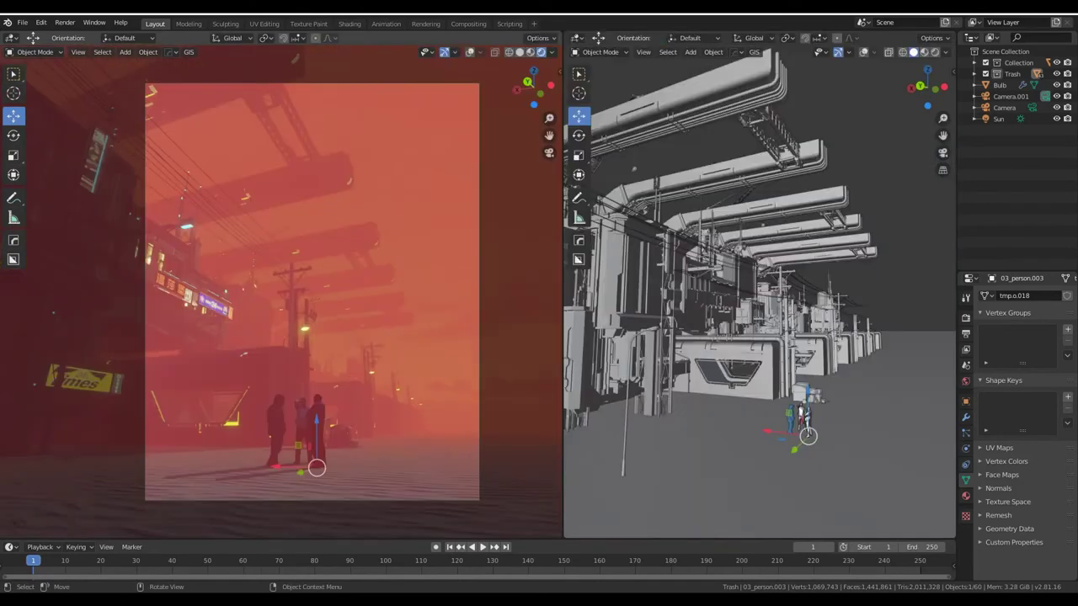
Orbit the solid view up at the pipes, then zoom to a low view of the machinery
{"action": "mouse_move", "coordinate": [801, 385]}
{"action": "middle_mouse_down"}
{"action": "mouse_move", "coordinate": [792, 341]}
{"action": "mouse_move", "coordinate": [842, 422]}
{"action": "mouse_move", "coordinate": [815, 391]}
{"action": "mouse_move", "coordinate": [779, 392]}
{"action": "middle_mouse_up"}
{"action": "scroll", "coordinate": [779, 392], "scroll_direction": "up", "scroll_amount": 3}
{"action": "scroll", "coordinate": [803, 435], "scroll_direction": "up", "scroll_amount": 2}
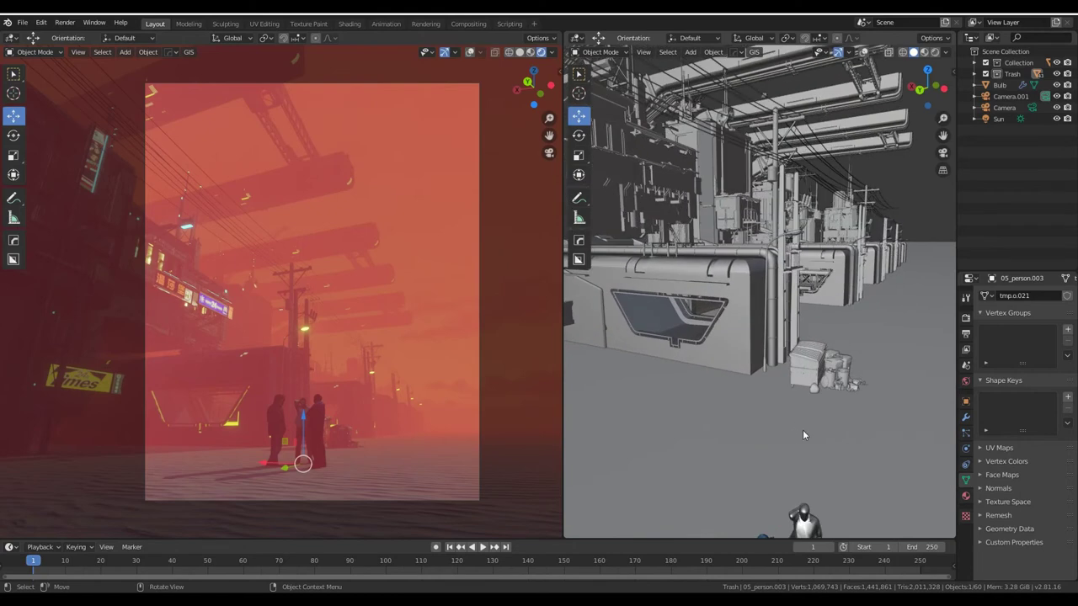
{"action": "scroll", "coordinate": [803, 435], "scroll_direction": "up", "scroll_amount": 2}
{"action": "scroll", "coordinate": [807, 238], "scroll_direction": "up", "scroll_amount": 1}
{"action": "mouse_move", "coordinate": [823, 442]}
{"action": "middle_mouse_down"}
{"action": "mouse_move", "coordinate": [770, 404]}
{"action": "mouse_move", "coordinate": [815, 378]}
{"action": "middle_mouse_up"}
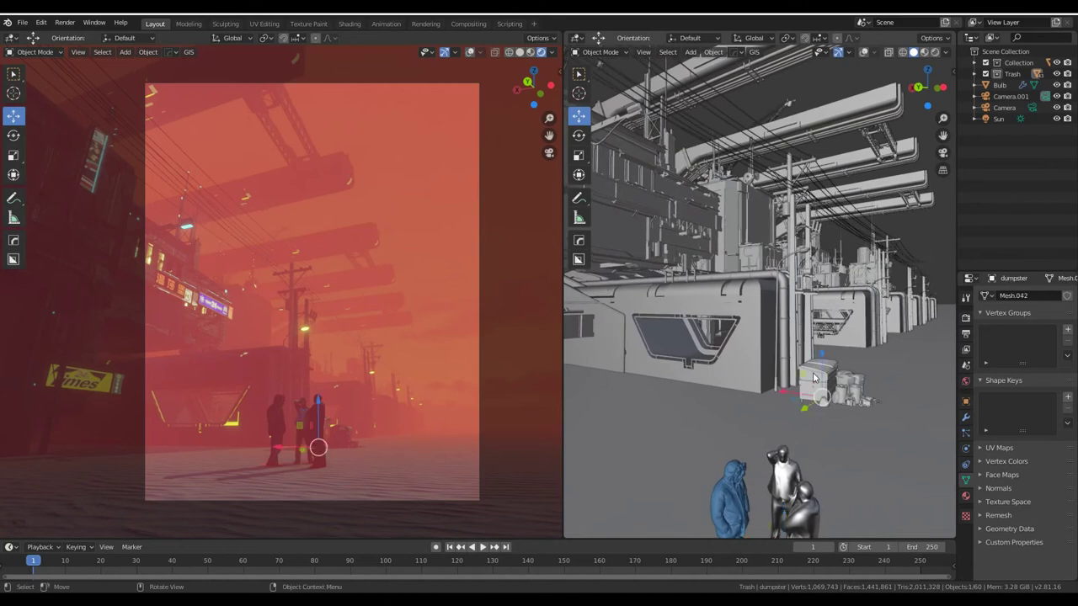
{"action": "scroll", "coordinate": [815, 379], "scroll_direction": "up", "scroll_amount": 5}
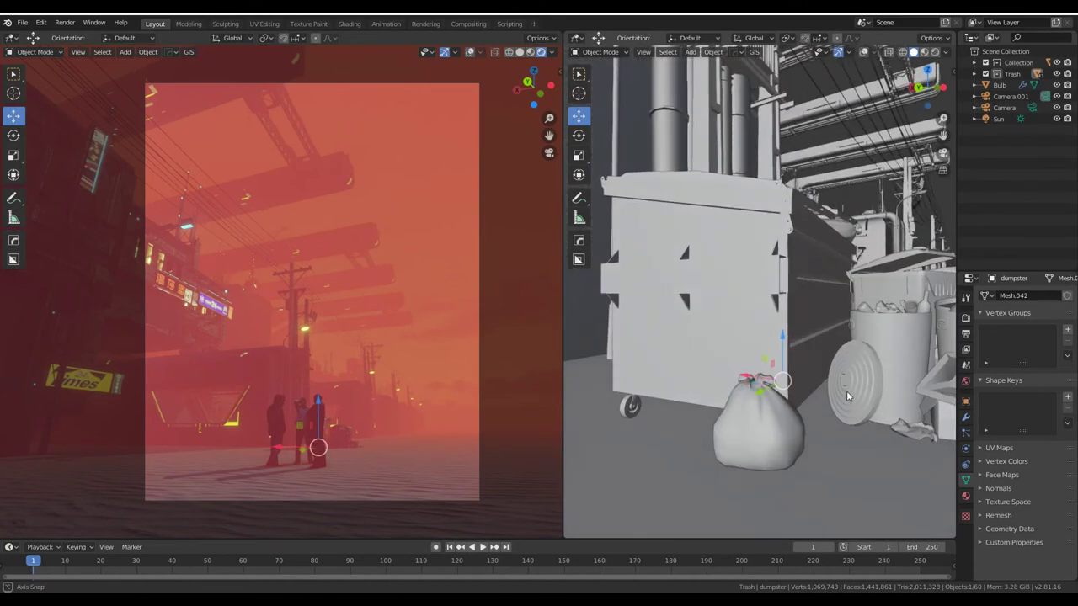
{"action": "scroll", "coordinate": [848, 396], "scroll_direction": "down", "scroll_amount": 3}
{"action": "scroll", "coordinate": [841, 415], "scroll_direction": "down", "scroll_amount": 3}
Shift the view past the trash cluster into the aisle and look down the pipe-lined aisle
{"action": "mouse_move", "coordinate": [842, 416]}
{"action": "middle_mouse_down", "text": "shift"}
{"action": "mouse_move", "coordinate": [861, 539]}
{"action": "mouse_move", "coordinate": [796, 432]}
{"action": "mouse_move", "coordinate": [701, 405]}
{"action": "middle_mouse_up", "text": "shift"}
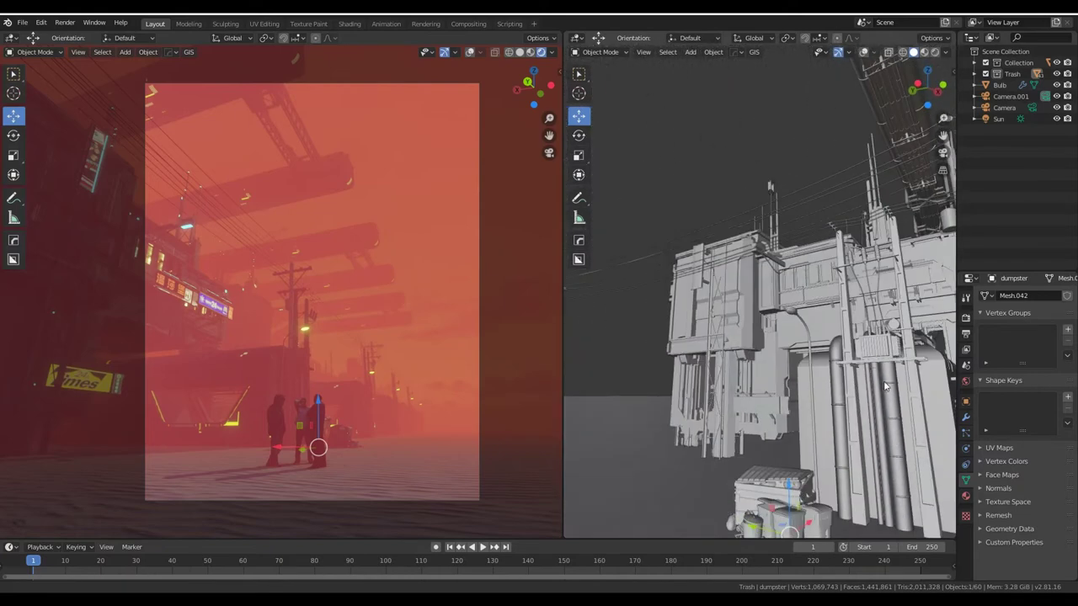
{"action": "scroll", "coordinate": [886, 387], "scroll_direction": "up", "scroll_amount": 3}
{"action": "scroll", "coordinate": [885, 386], "scroll_direction": "up", "scroll_amount": 2}
{"action": "mouse_move", "coordinate": [828, 405]}
{"action": "middle_mouse_down"}
{"action": "mouse_move", "coordinate": [889, 414]}
{"action": "mouse_move", "coordinate": [894, 396]}
{"action": "middle_mouse_up"}
{"action": "scroll", "coordinate": [852, 420], "scroll_direction": "down", "scroll_amount": 2}
{"action": "scroll", "coordinate": [828, 450], "scroll_direction": "down", "scroll_amount": 2}
{"action": "scroll", "coordinate": [822, 421], "scroll_direction": "down", "scroll_amount": 2}
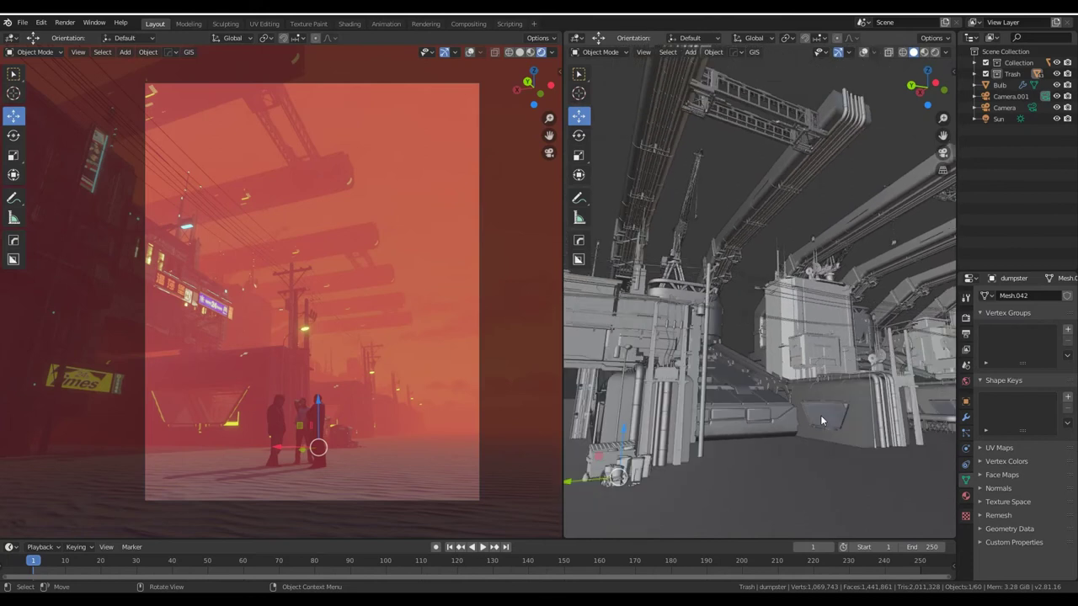
{"action": "mouse_move", "coordinate": [822, 421]}
{"action": "middle_mouse_down"}
{"action": "mouse_move", "coordinate": [821, 476]}
{"action": "mouse_move", "coordinate": [905, 437]}
{"action": "mouse_move", "coordinate": [933, 404]}
{"action": "mouse_move", "coordinate": [709, 379]}
{"action": "middle_mouse_up"}
Orbit to an angled view of the side machinery, then up at the pipes and to a lower rotated view
{"action": "mouse_move", "coordinate": [927, 388]}
{"action": "middle_mouse_down"}
{"action": "mouse_move", "coordinate": [778, 389]}
{"action": "mouse_move", "coordinate": [839, 390]}
{"action": "mouse_move", "coordinate": [736, 405]}
{"action": "mouse_move", "coordinate": [837, 426]}
{"action": "mouse_move", "coordinate": [842, 412]}
{"action": "mouse_move", "coordinate": [843, 446]}
{"action": "mouse_move", "coordinate": [822, 463]}
{"action": "mouse_move", "coordinate": [830, 424]}
{"action": "mouse_move", "coordinate": [805, 410]}
{"action": "mouse_move", "coordinate": [834, 404]}
{"action": "middle_mouse_up"}
{"action": "scroll", "coordinate": [843, 412], "scroll_direction": "down", "scroll_amount": 2}
{"action": "scroll", "coordinate": [822, 408], "scroll_direction": "up", "scroll_amount": 5}
{"action": "scroll", "coordinate": [861, 400], "scroll_direction": "up", "scroll_amount": 3}
{"action": "scroll", "coordinate": [857, 376], "scroll_direction": "up", "scroll_amount": 3}
{"action": "scroll", "coordinate": [854, 360], "scroll_direction": "up", "scroll_amount": 3}
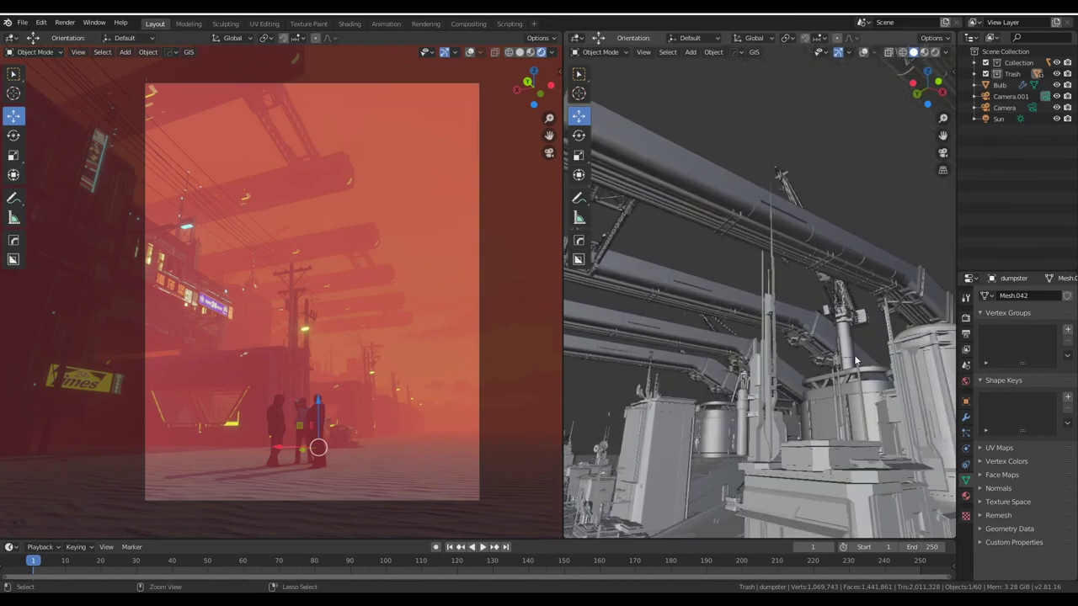
{"action": "middle_click_drag", "start_coordinate": [714, 414], "coordinate": [789, 379]}
{"action": "mouse_move", "coordinate": [844, 352]}
{"action": "middle_mouse_down"}
{"action": "mouse_move", "coordinate": [826, 402]}
{"action": "mouse_move", "coordinate": [710, 461]}
{"action": "mouse_move", "coordinate": [763, 486]}
{"action": "mouse_move", "coordinate": [848, 480]}
{"action": "middle_mouse_up"}
Zoom onto the three figures, select the blue-coated person and orbit to a lower angle
{"action": "scroll", "coordinate": [849, 481], "scroll_direction": "up", "scroll_amount": 1}
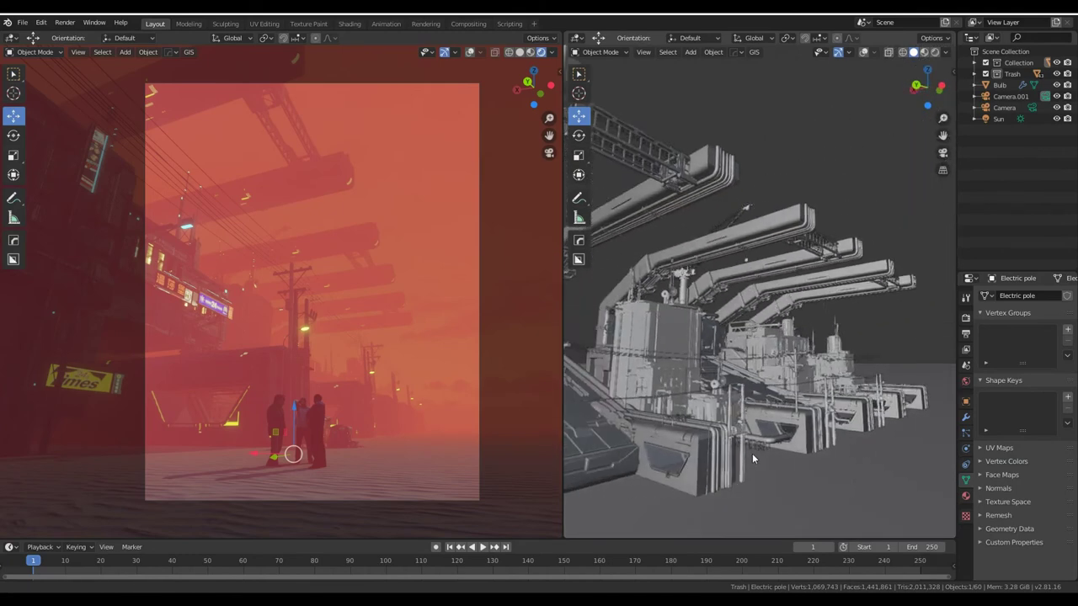
{"action": "scroll", "coordinate": [752, 453], "scroll_direction": "up", "scroll_amount": 4}
{"action": "scroll", "coordinate": [808, 421], "scroll_direction": "up", "scroll_amount": 4}
{"action": "scroll", "coordinate": [880, 391], "scroll_direction": "up", "scroll_amount": 3}
{"action": "left_click", "coordinate": [879, 387]}
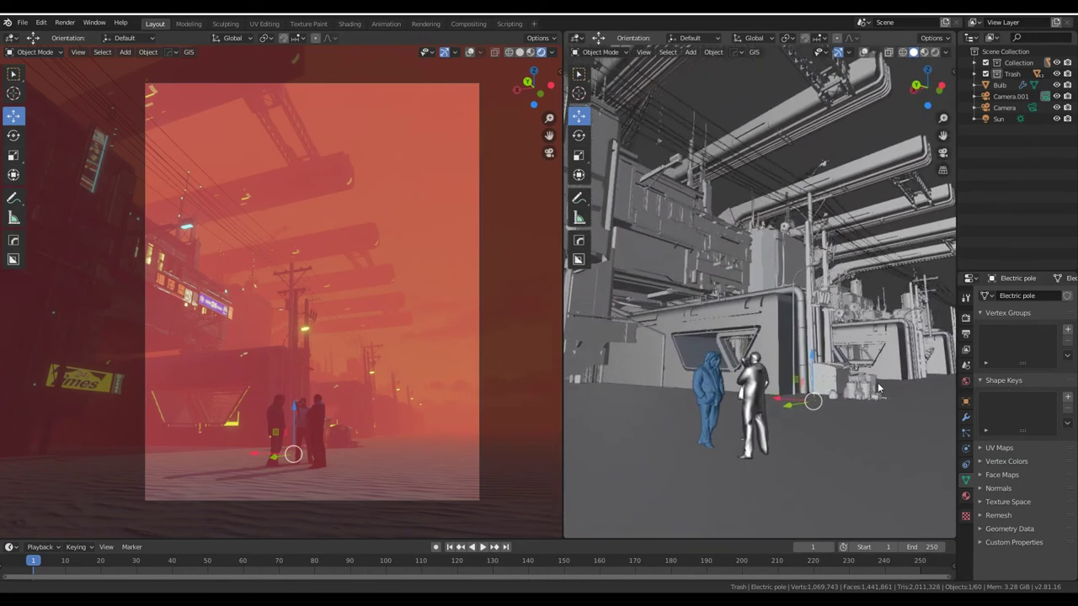
{"action": "mouse_move", "coordinate": [877, 382]}
{"action": "middle_mouse_down"}
{"action": "mouse_move", "coordinate": [811, 475]}
{"action": "mouse_move", "coordinate": [863, 463]}
{"action": "mouse_move", "coordinate": [857, 475]}
{"action": "middle_mouse_up"}
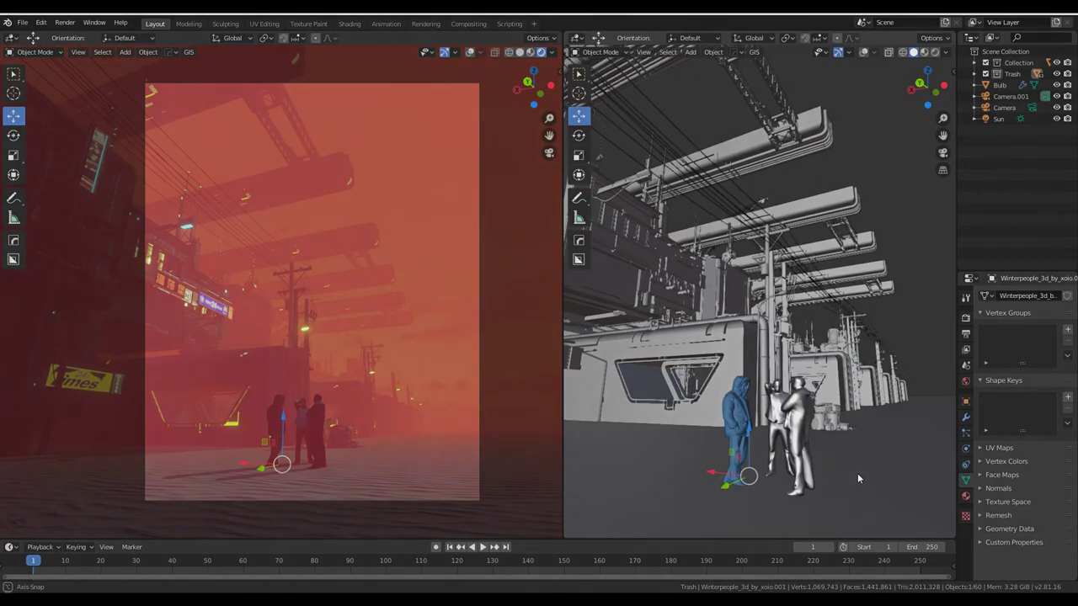